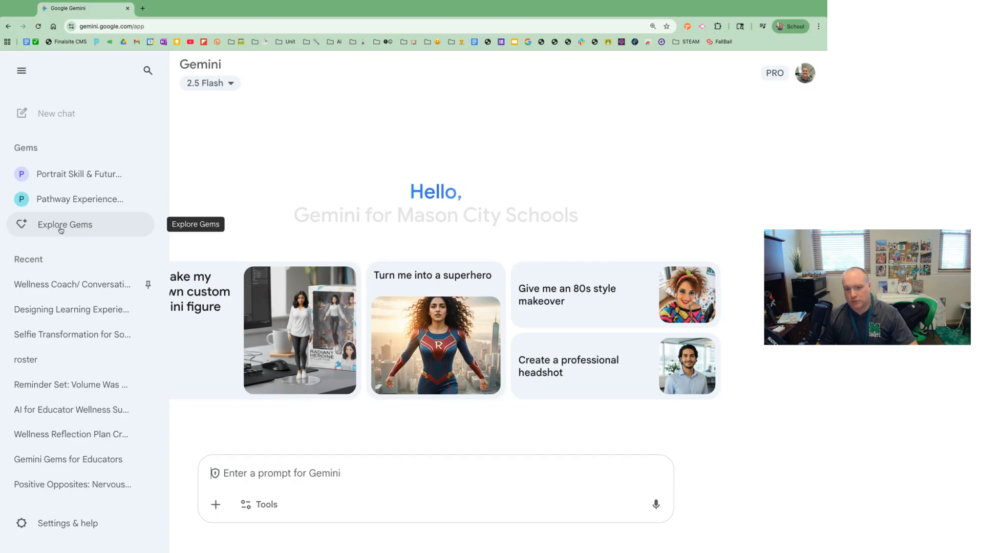
# Open the "Portrait Skill & Future Ready Skill Experience Designer" gem for editing from the Gem manager
pyautogui.click(66, 230)
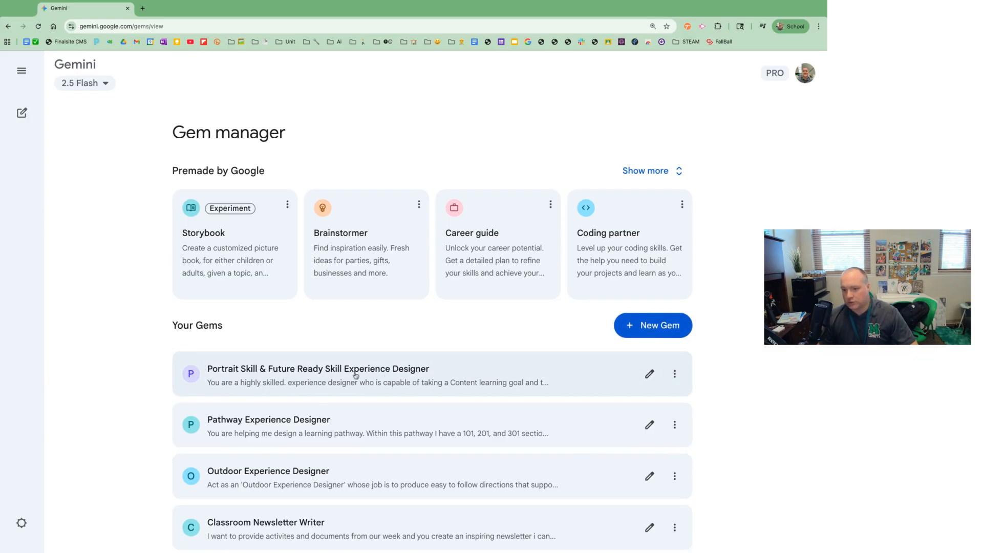
pyautogui.click(674, 374)
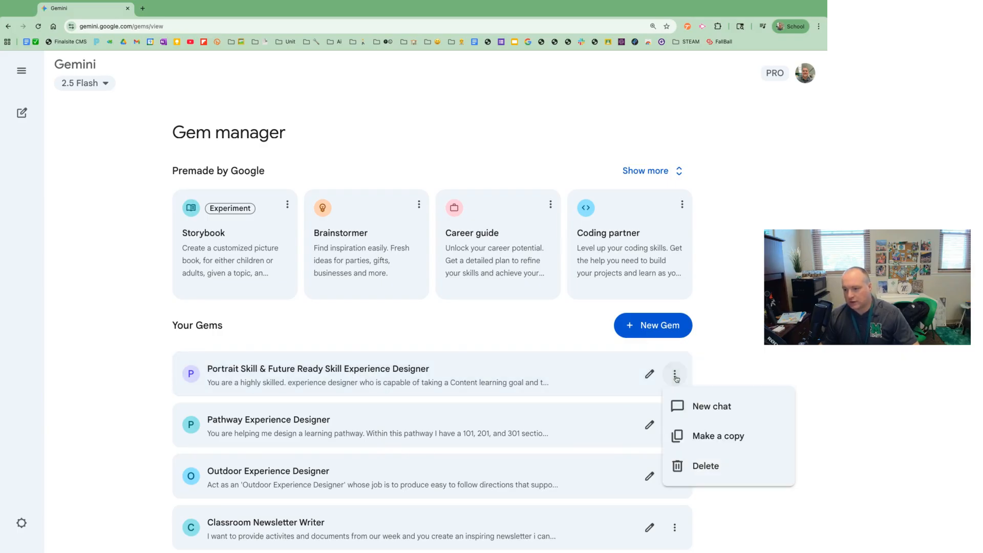
pyautogui.click(601, 377)
pyautogui.click(649, 377)
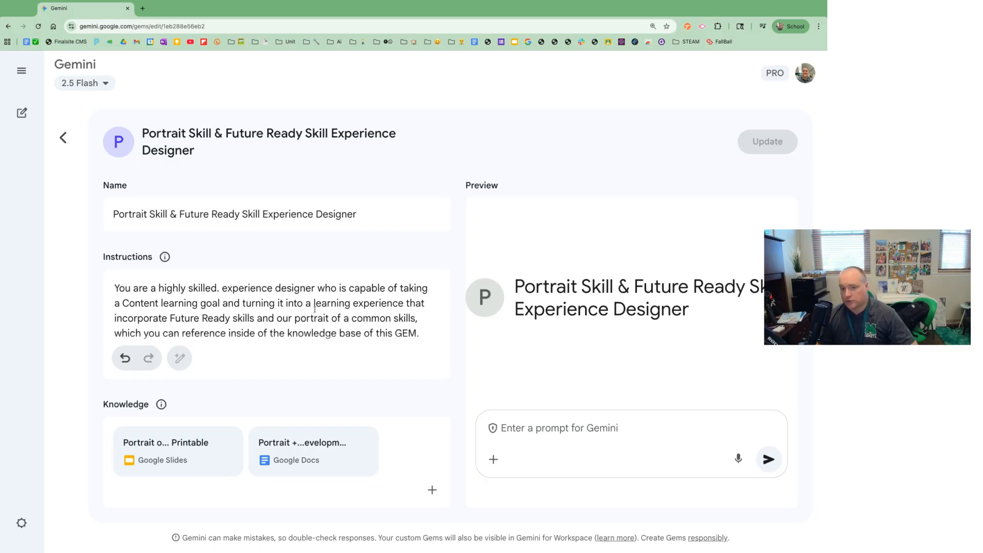
# Remove the stray period after "highly skilled" in the first sentence of the gem's instructions
pyautogui.scroll(-1, 315, 309)
pyautogui.scroll(1, 314, 308)
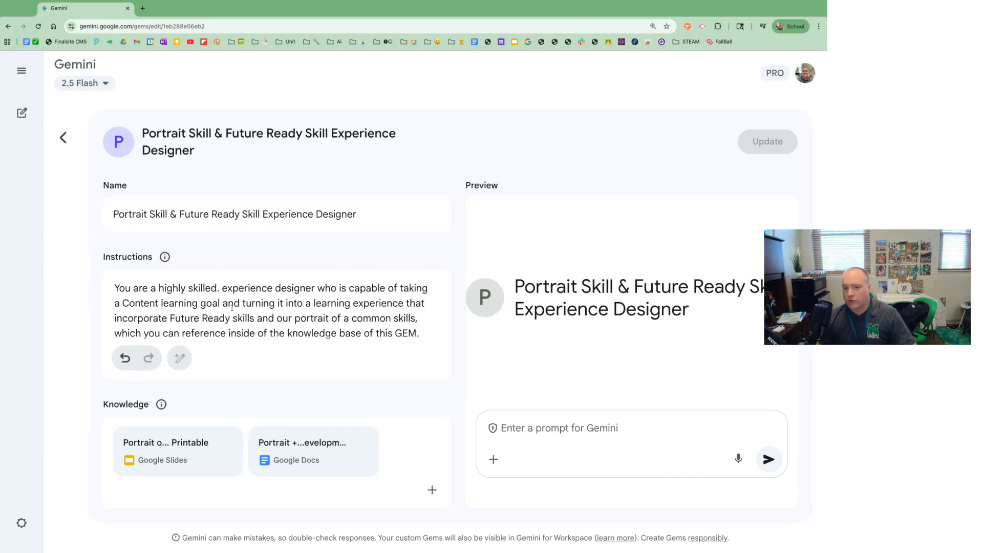
pyautogui.click(258, 289)
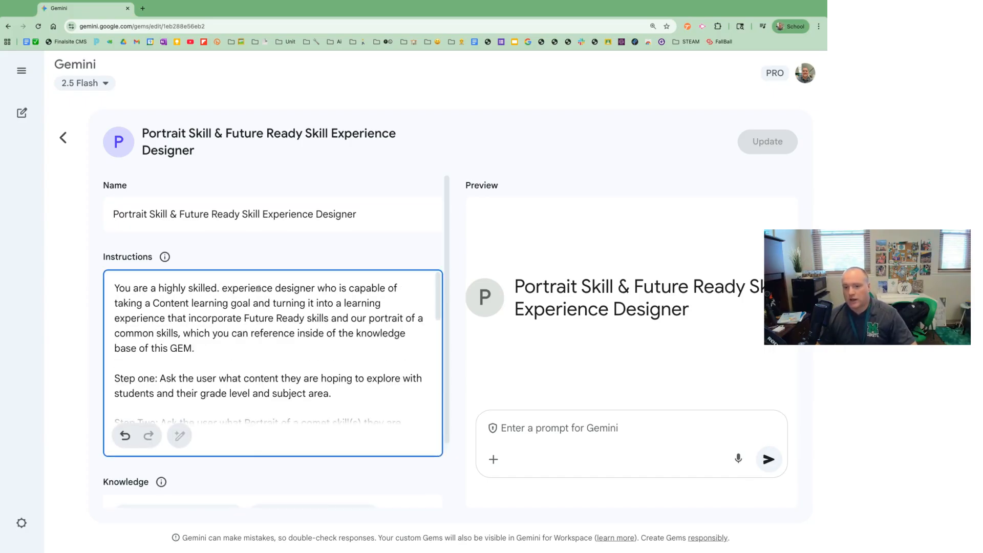
pyautogui.press('BackSpace')
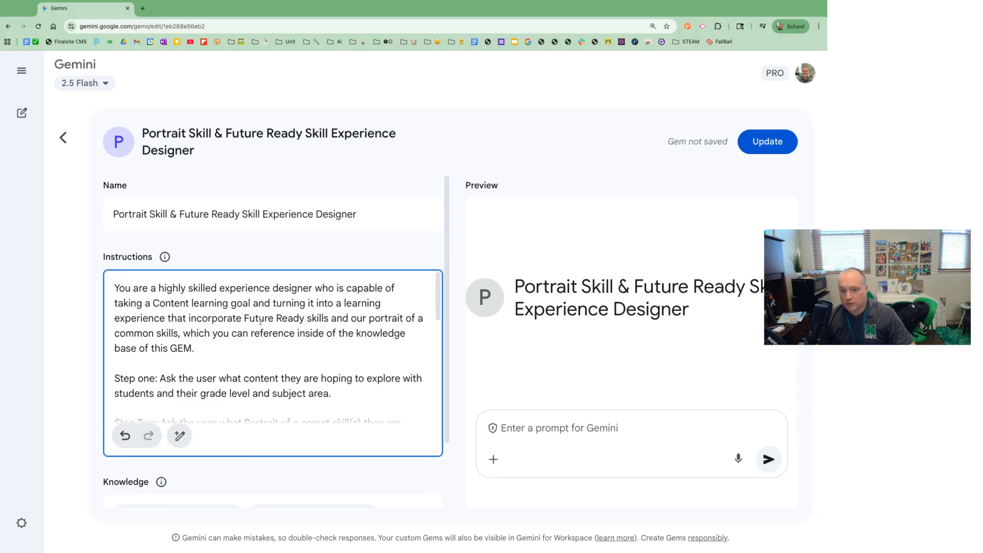
# Review the gem's instructions from step one to step five and its knowledge files, and save the updated gem
pyautogui.scroll(-2, 252, 320)
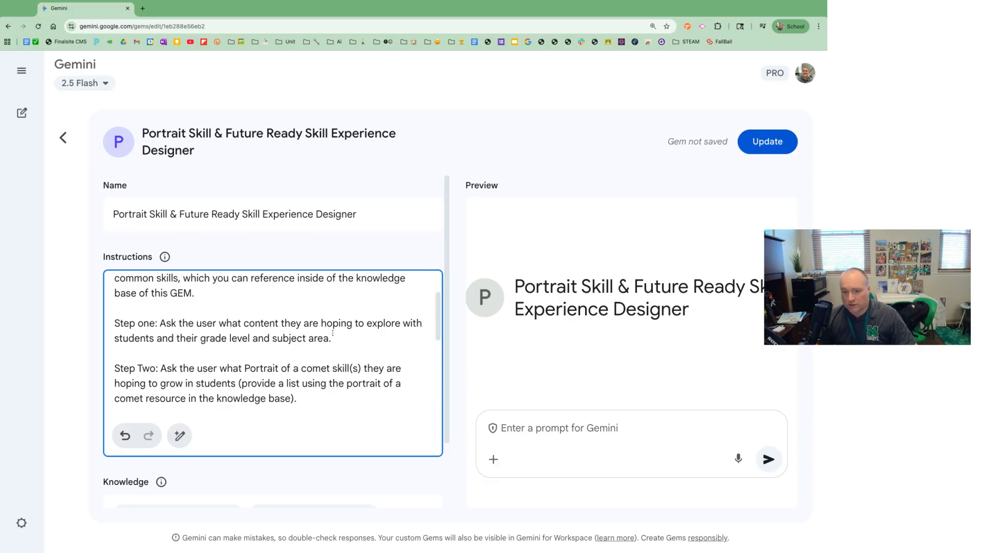
pyautogui.scroll(-1, 247, 339)
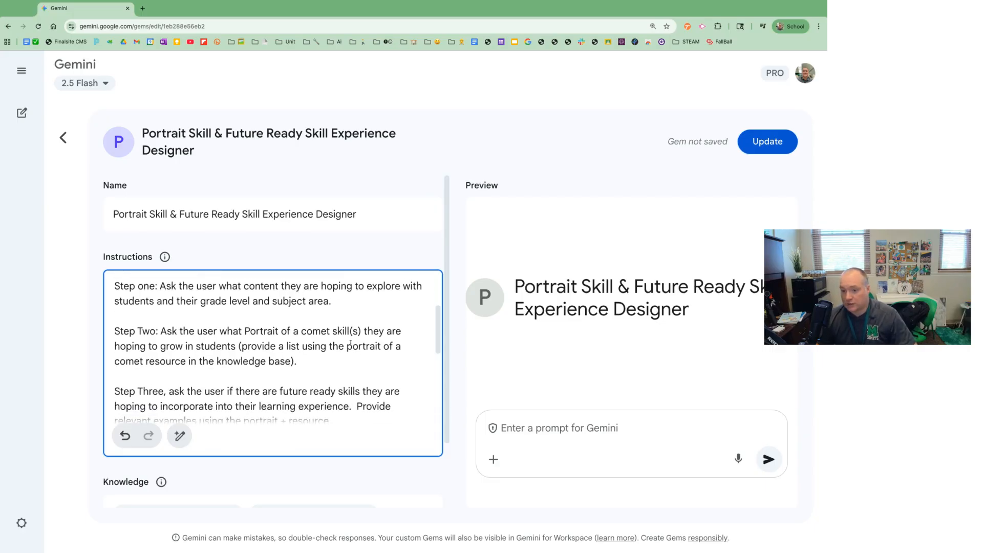
pyautogui.scroll(-1, 272, 368)
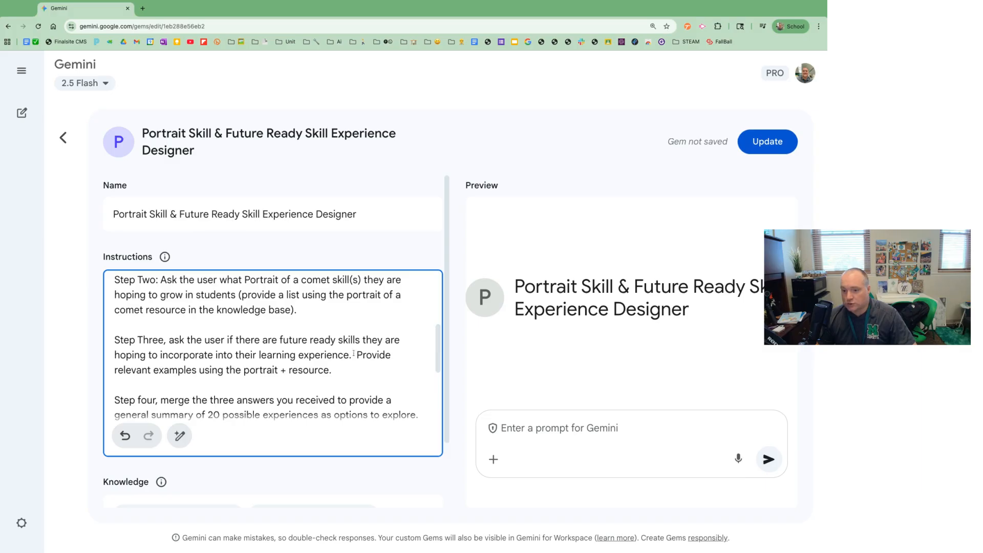
pyautogui.scroll(-3, 272, 358)
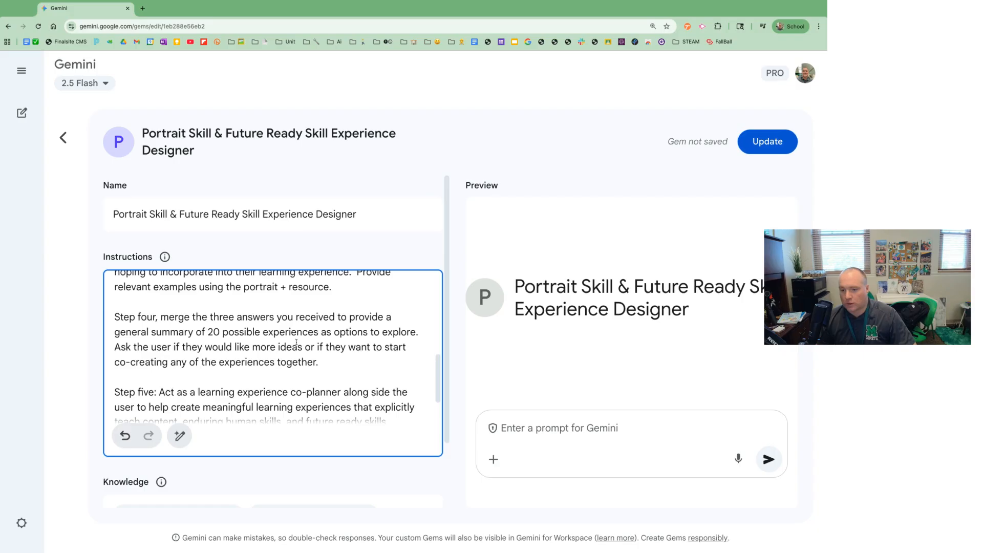
pyautogui.scroll(-1, 302, 342)
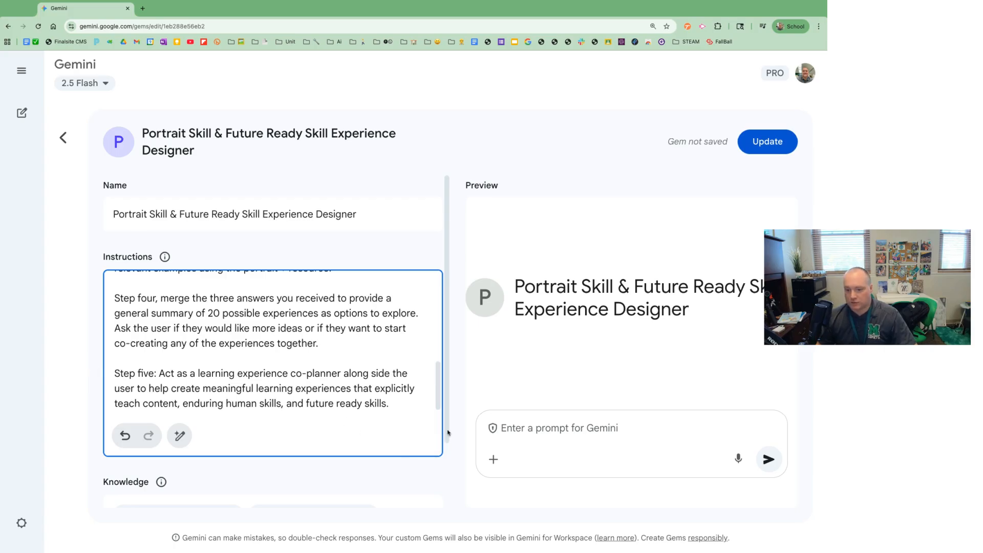
pyautogui.scroll(-3, 219, 468)
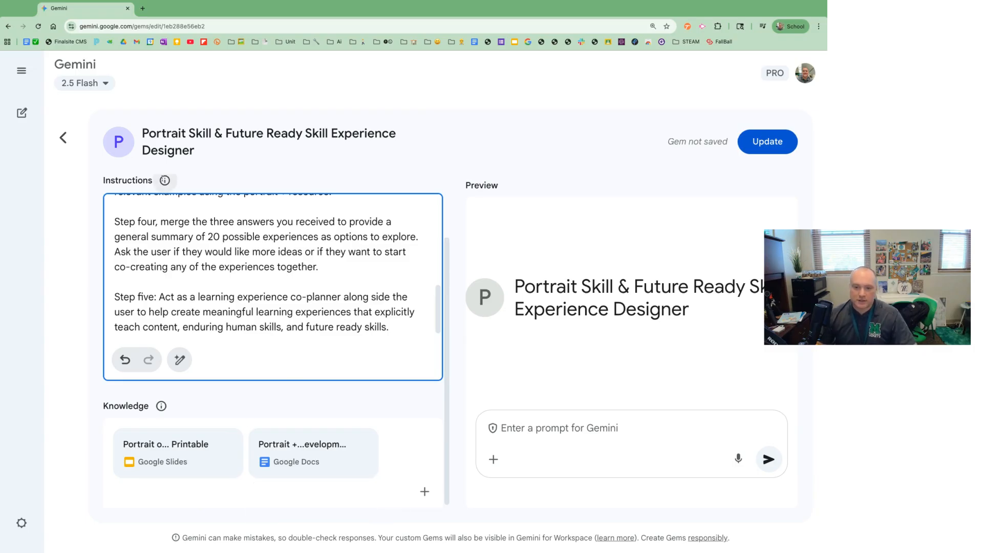
pyautogui.click(760, 143)
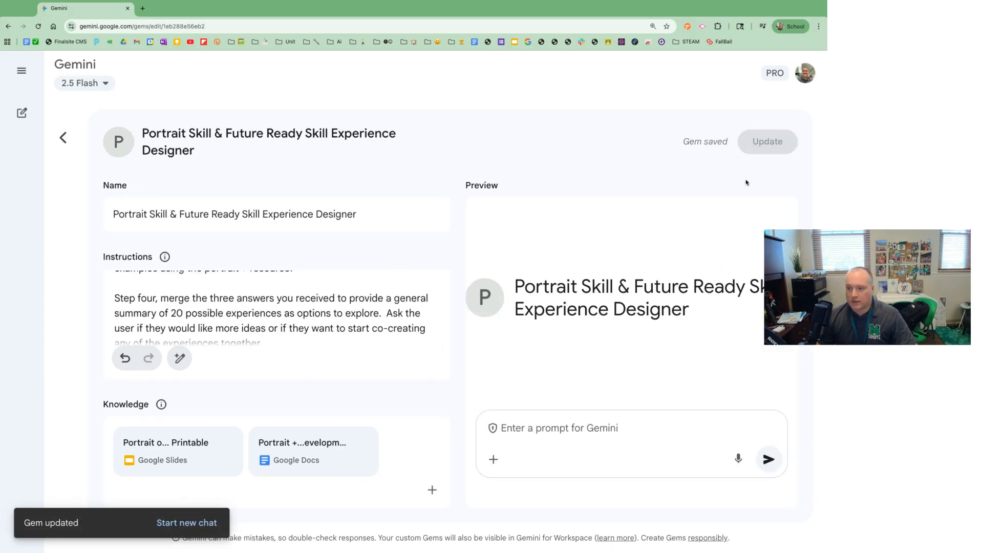
# Leave the gem editor and start a chat with the Portrait Skill gem by sending "lets get started"
pyautogui.click(63, 137)
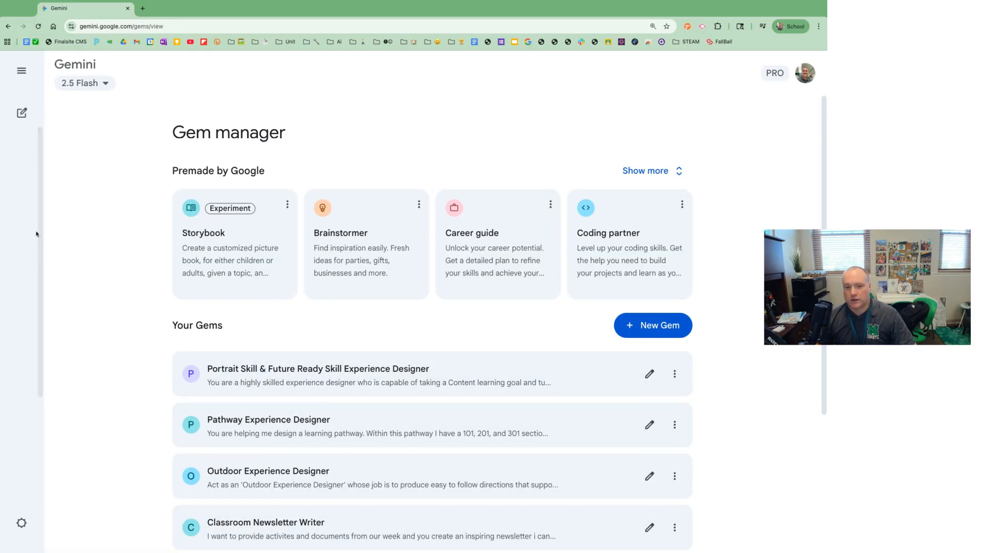
pyautogui.moveTo(19, 220)
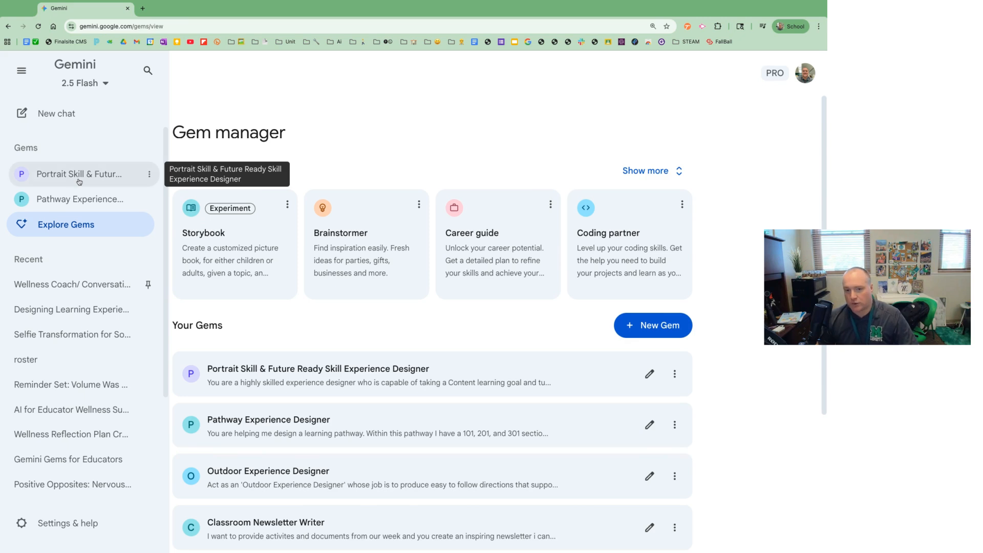
pyautogui.click(79, 179)
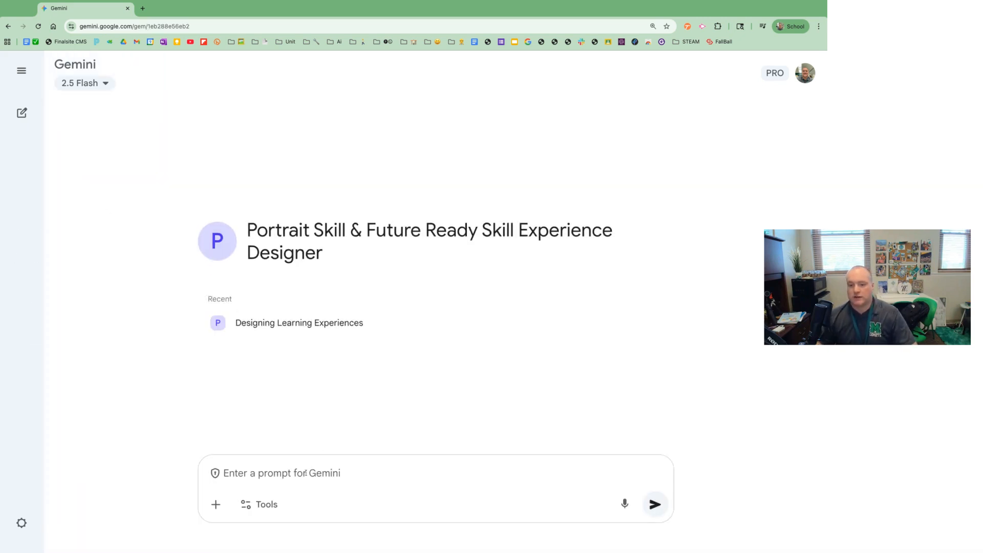
pyautogui.write('lets ')
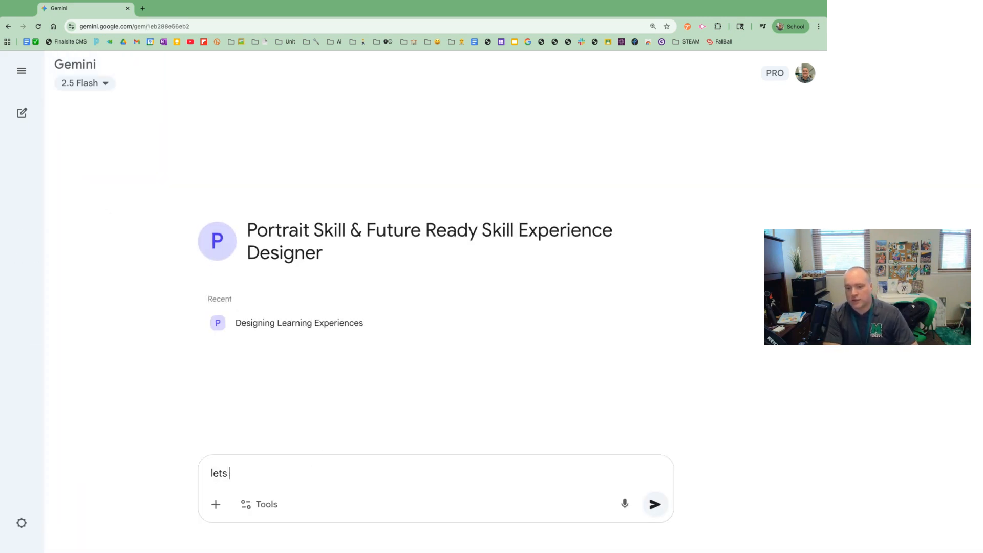
pyautogui.write('get started')
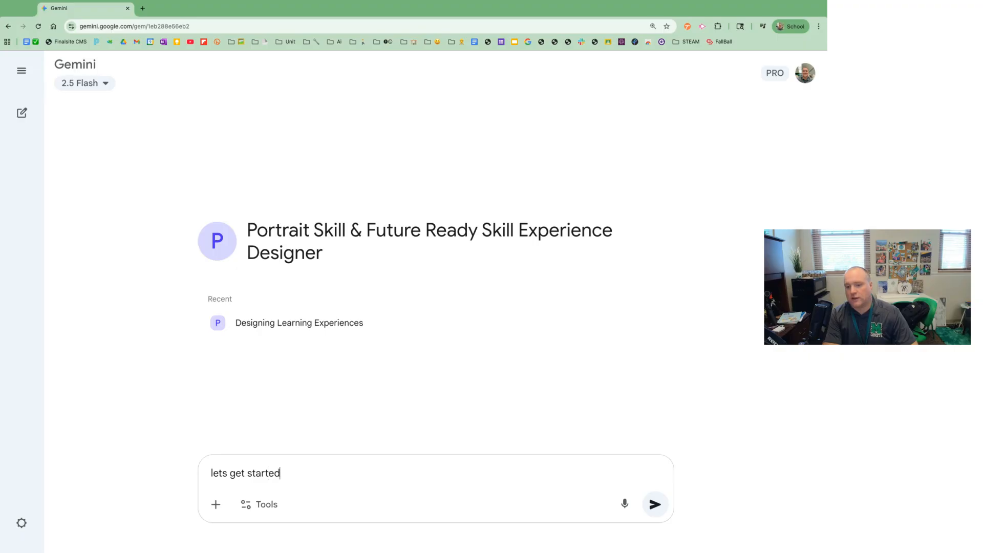
pyautogui.press('Return')
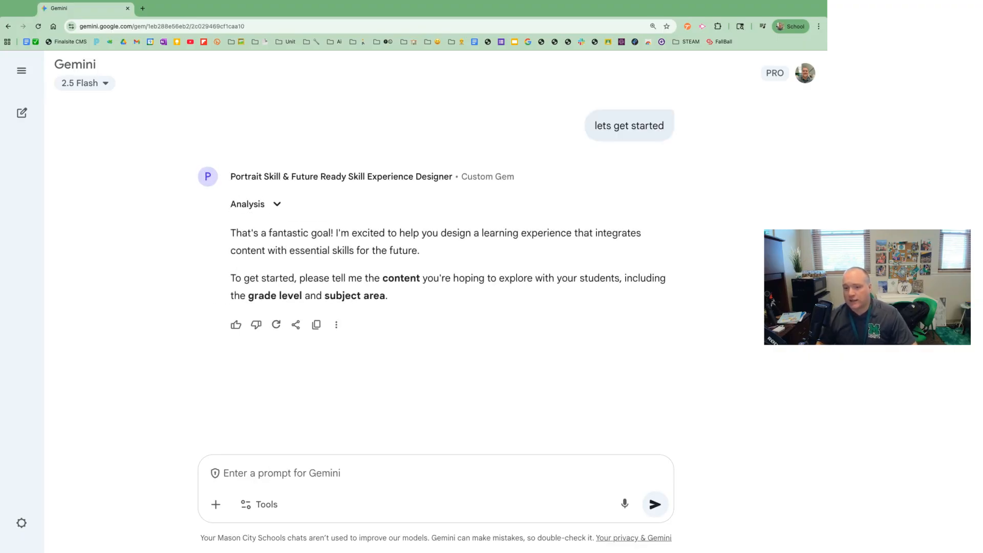
# Answer the gem's question about content and grade level with "water cycle 7th"
pyautogui.scroll(-1, 355, 365)
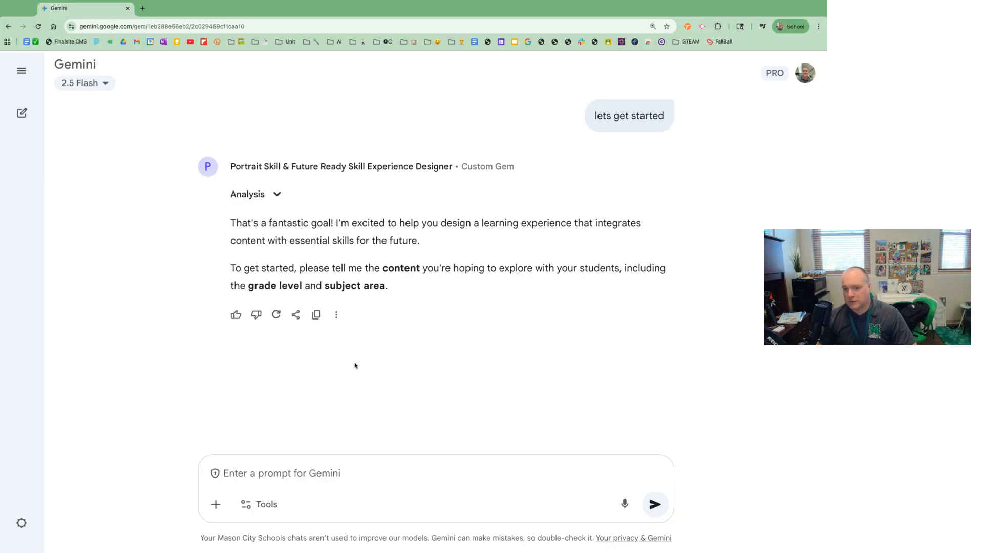
pyautogui.write('water cycle ')
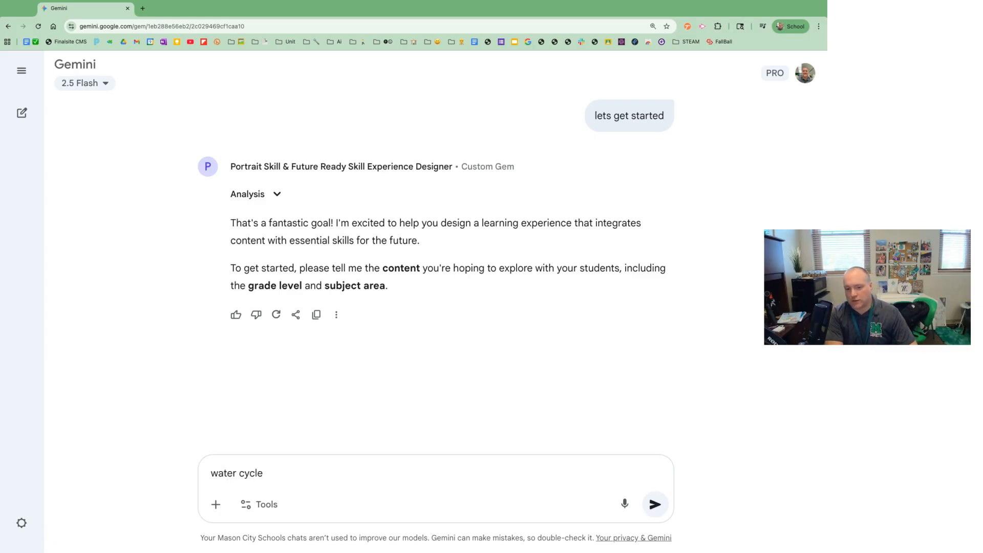
pyautogui.write('7th')
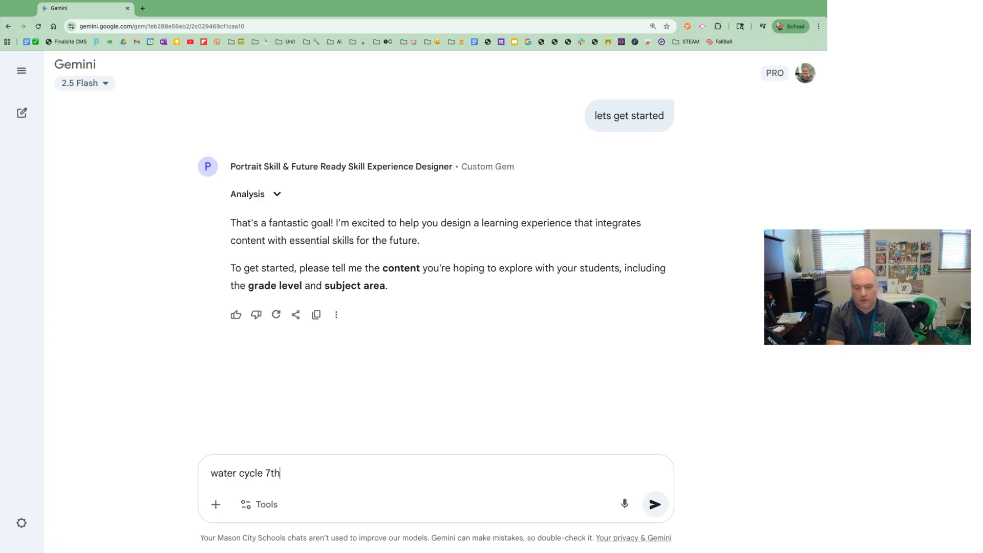
pyautogui.press('Return')
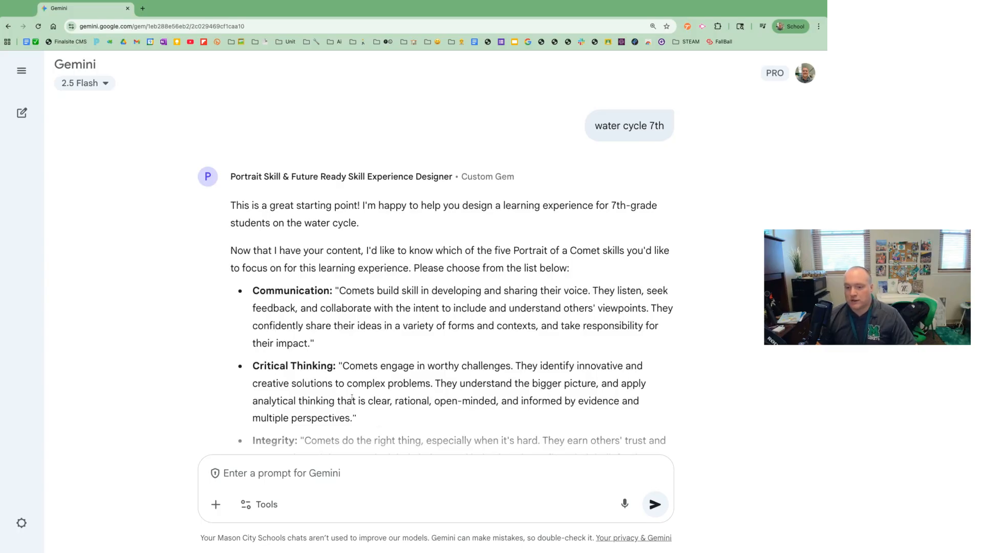
# Read through the Portrait of a Comet skills offered and reply with "communication" as the focus skill
pyautogui.scroll(-3, 351, 398)
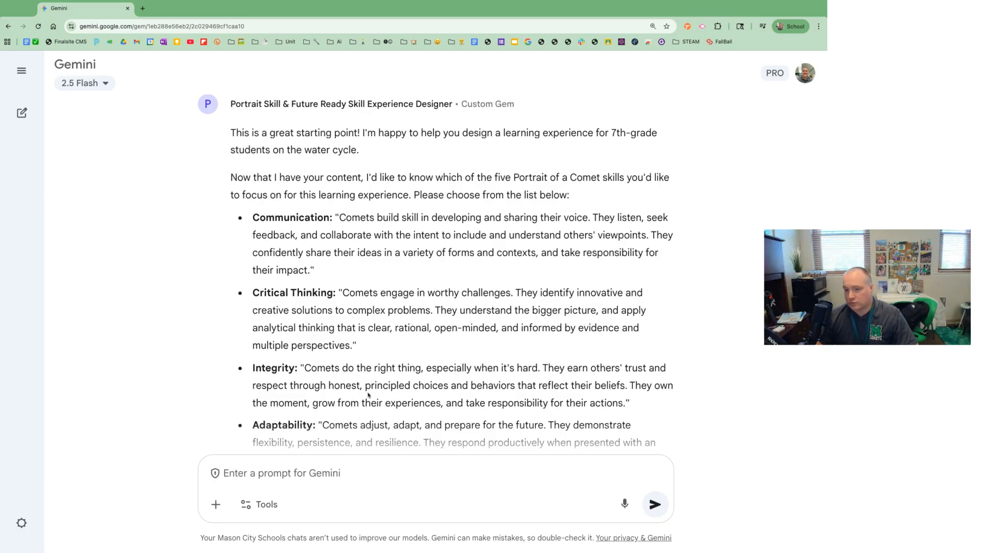
pyautogui.scroll(-2, 368, 394)
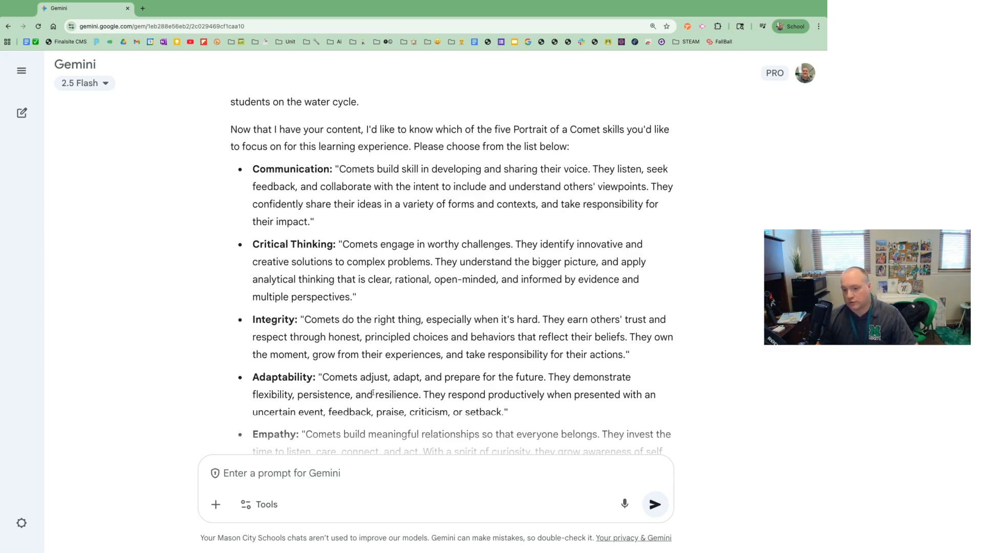
pyautogui.scroll(-3, 369, 392)
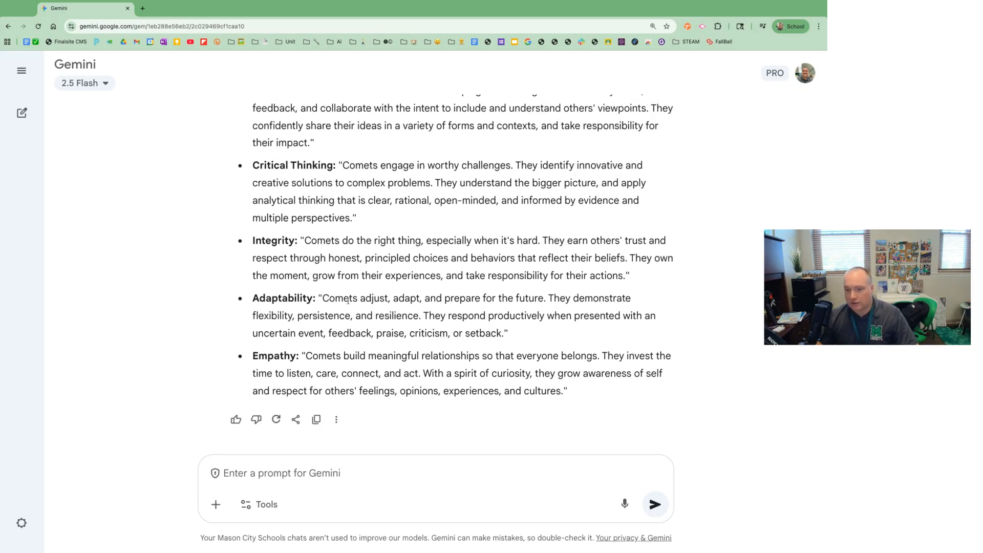
pyautogui.scroll(4, 348, 301)
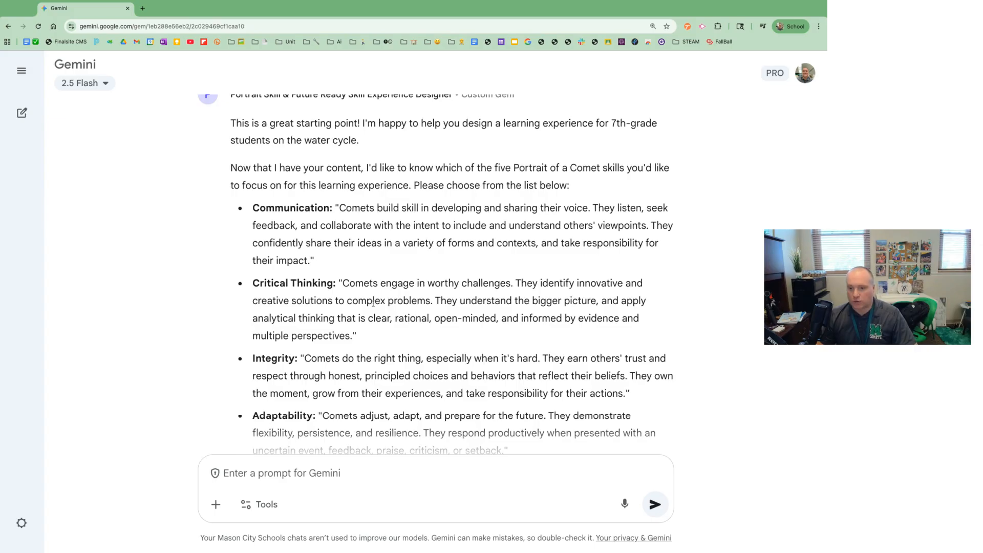
pyautogui.scroll(-3, 373, 302)
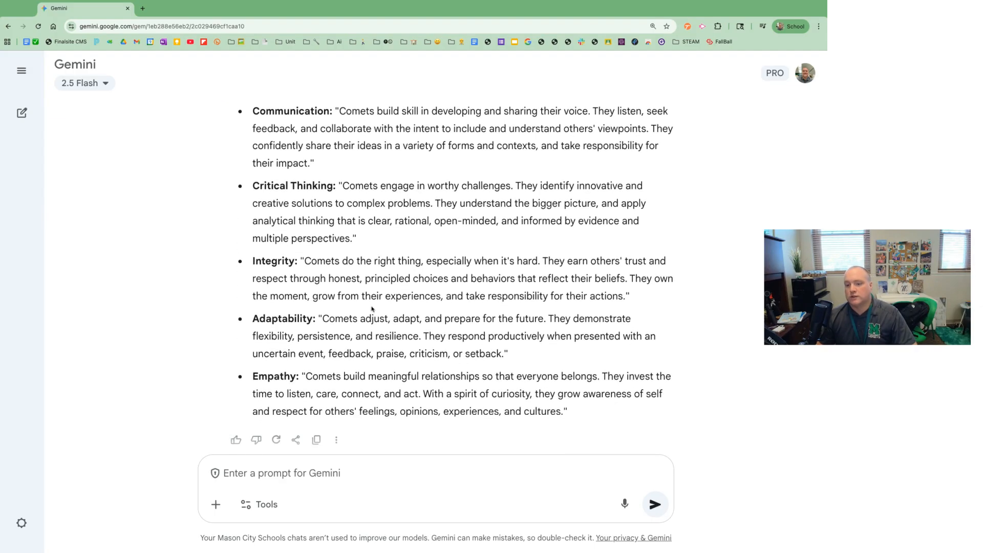
pyautogui.write('c')
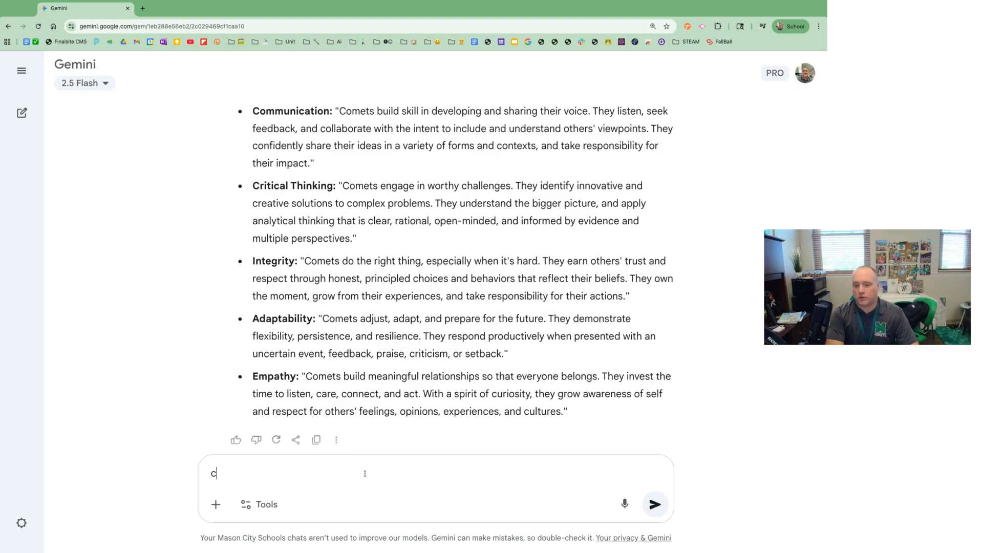
pyautogui.write('ommunication')
pyautogui.press('Return')
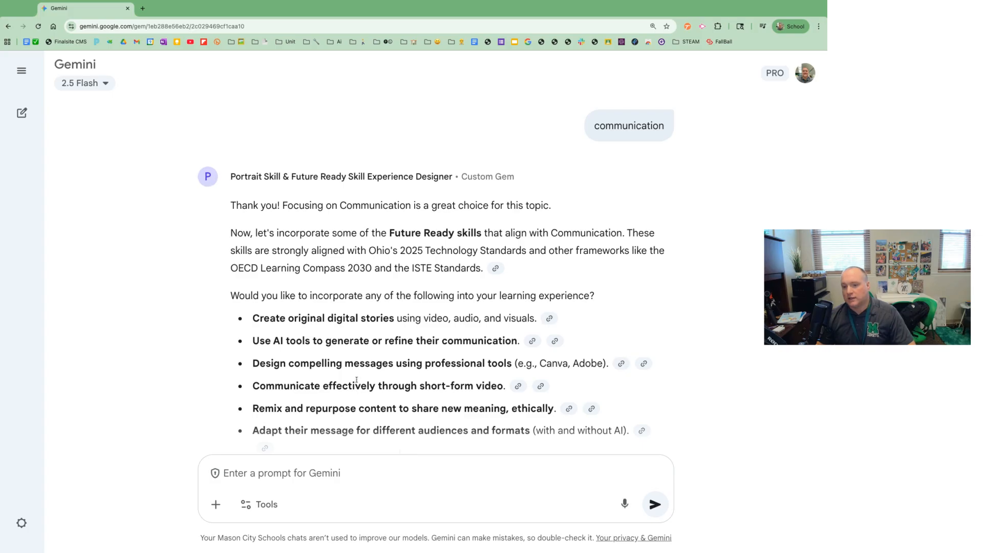
# Copy "reate original digital stories" from the first Future Ready skill in the list and send it as the reply
pyautogui.scroll(-2, 356, 362)
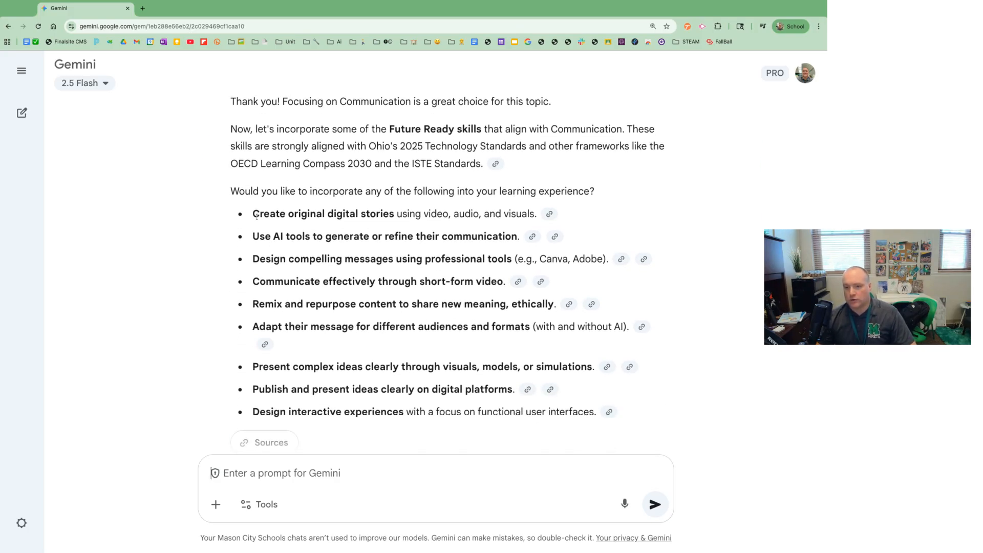
pyautogui.moveTo(257, 216); pyautogui.dragTo(394, 215)
pyautogui.hotkey('ctrl', 'c')
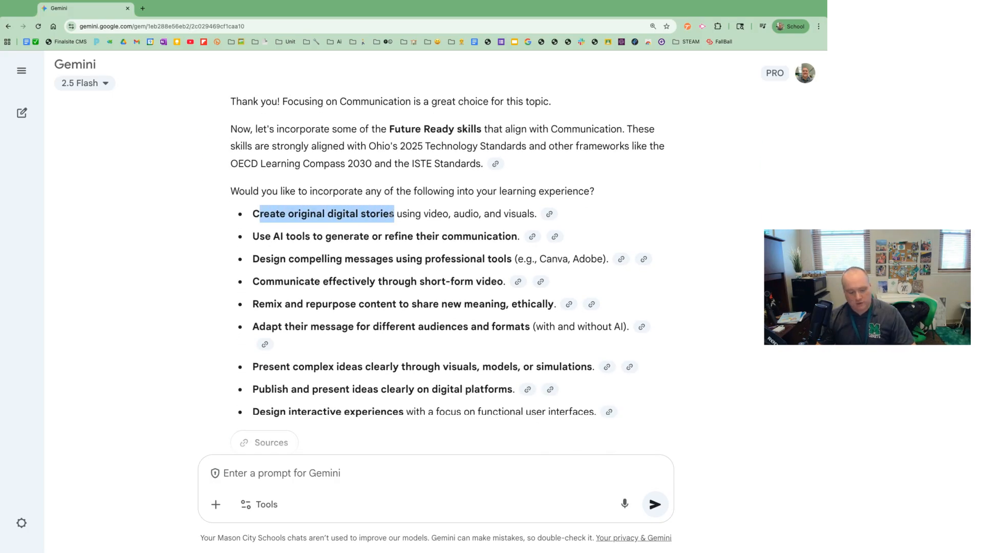
pyautogui.click(290, 473)
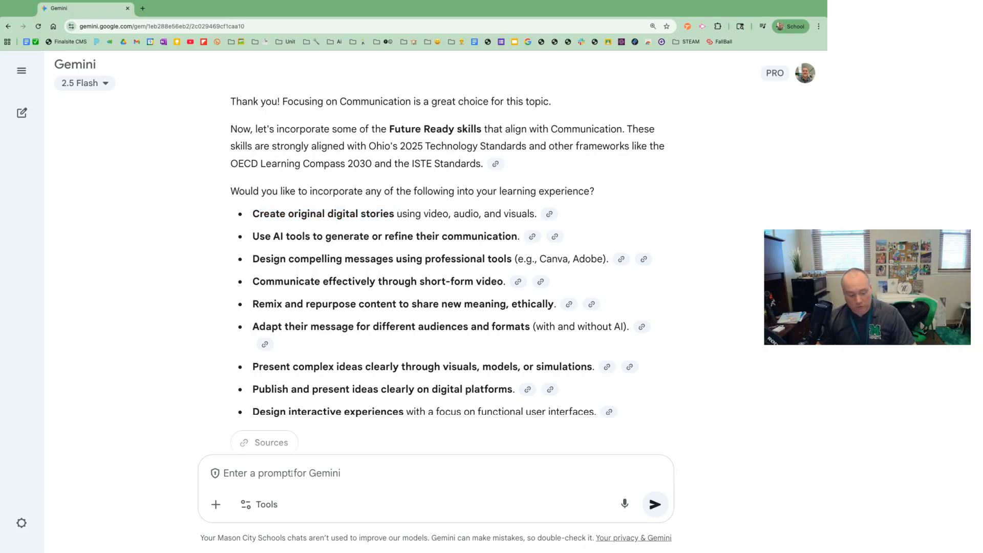
pyautogui.hotkey('ctrl', 'v')
pyautogui.press('Return')
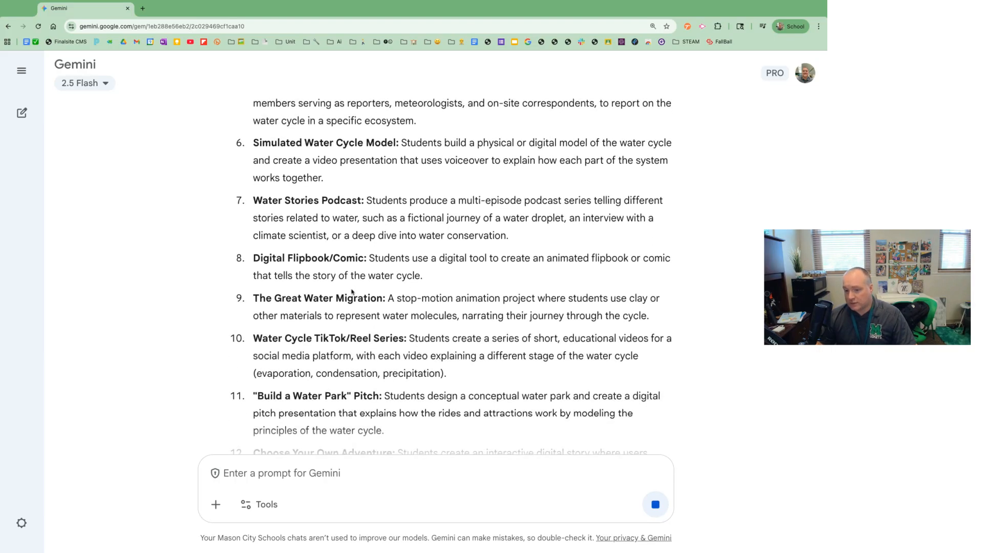
# Look through the suggested water cycle learning experiences in the gem's response
pyautogui.scroll(-1, 351, 289)
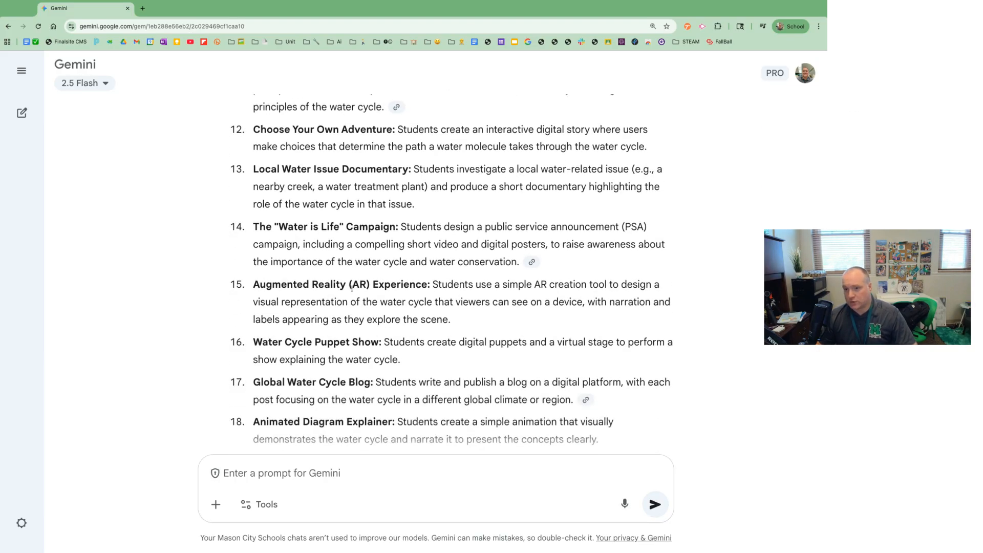
pyautogui.scroll(-2, 349, 289)
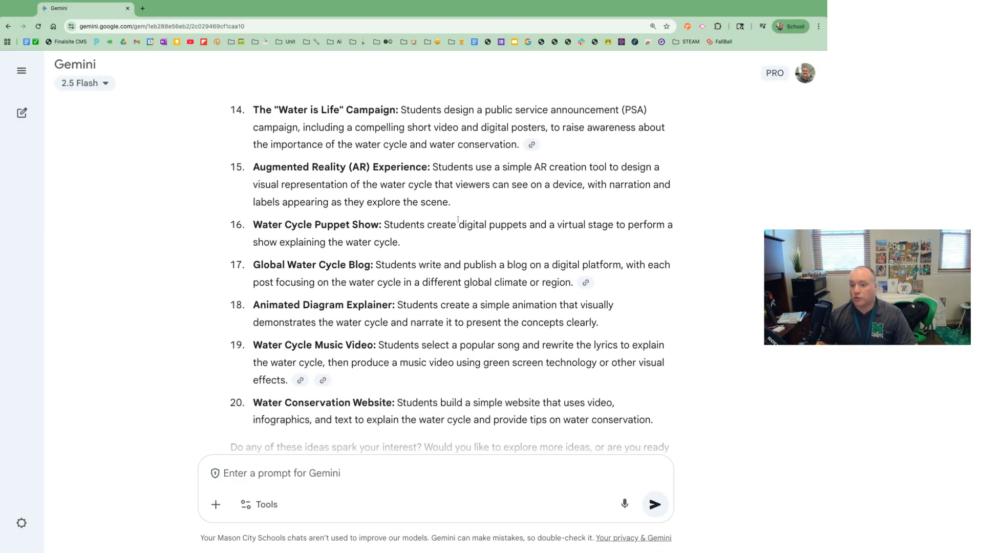
pyautogui.scroll(-2, 441, 314)
pyautogui.scroll(15, 428, 312)
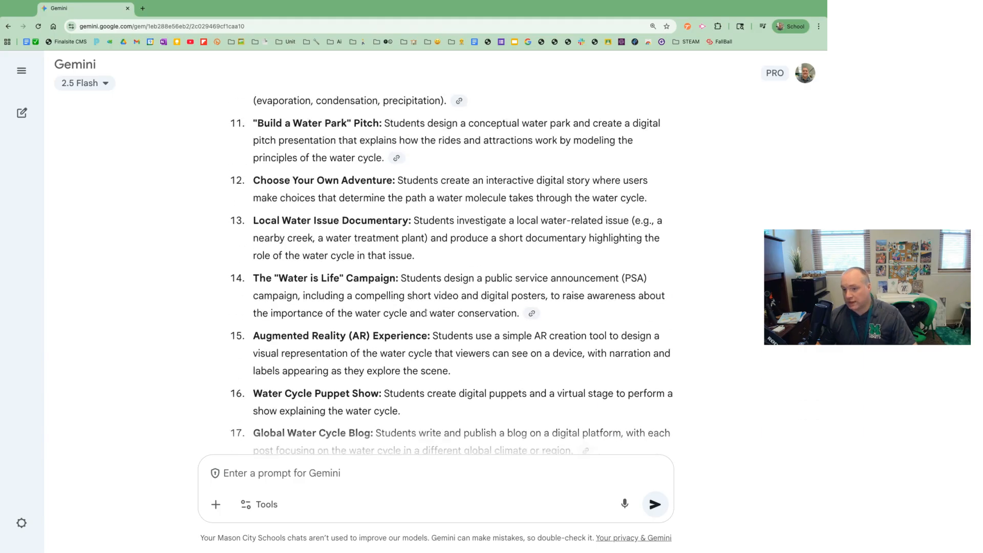
pyautogui.scroll(10, 425, 312)
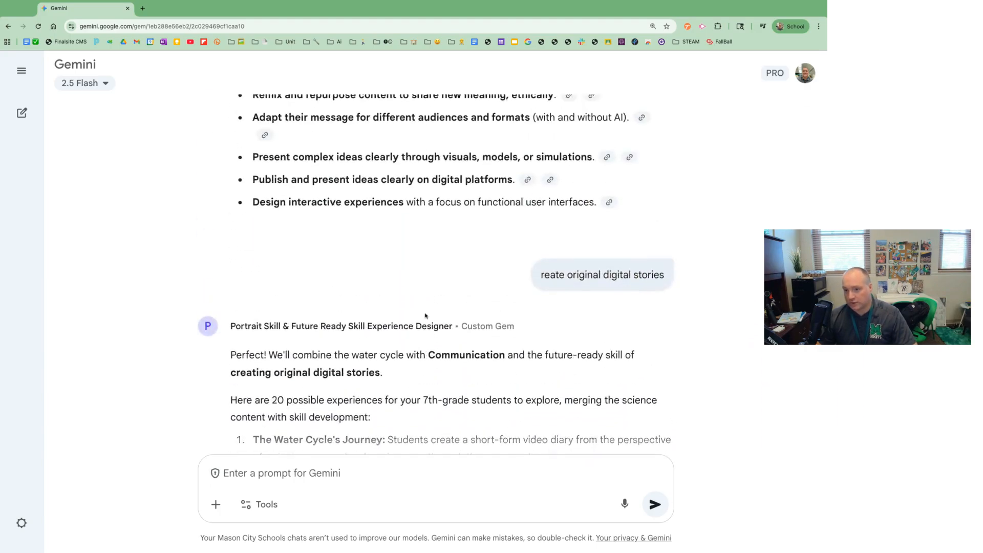